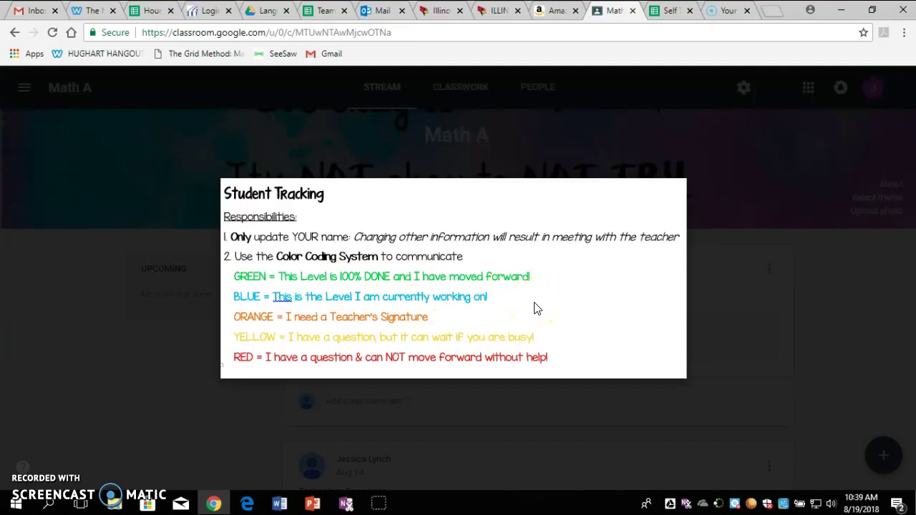
Switch to the Self Tracking Page spreadsheet and fill cell B2, level 1A for the first listed person, with green
click(666, 10)
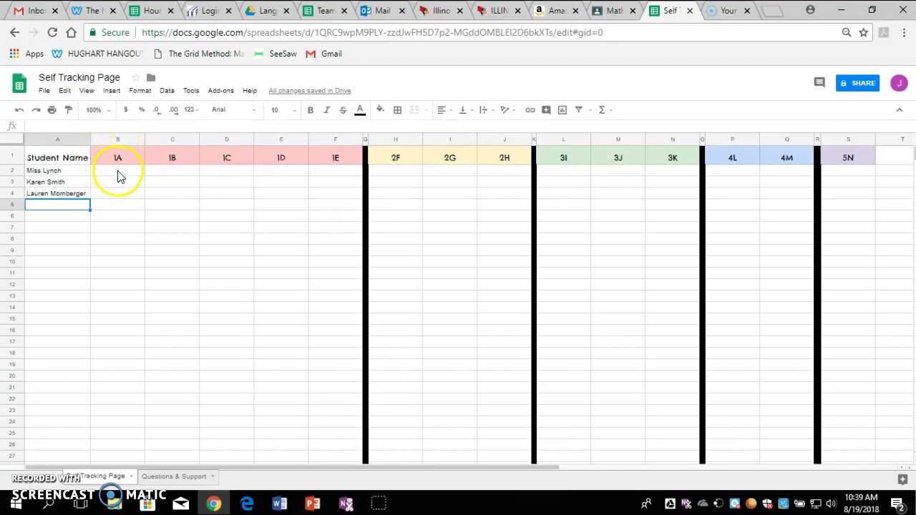
click(118, 172)
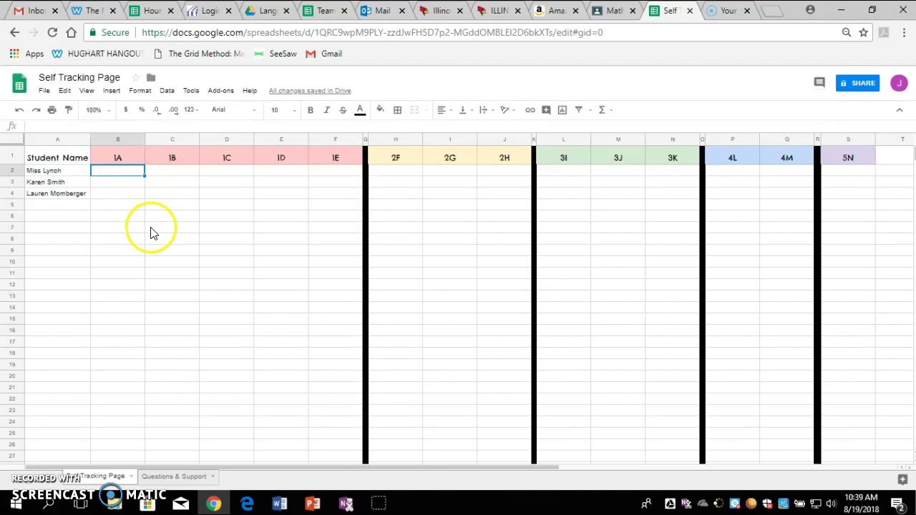
click(108, 175)
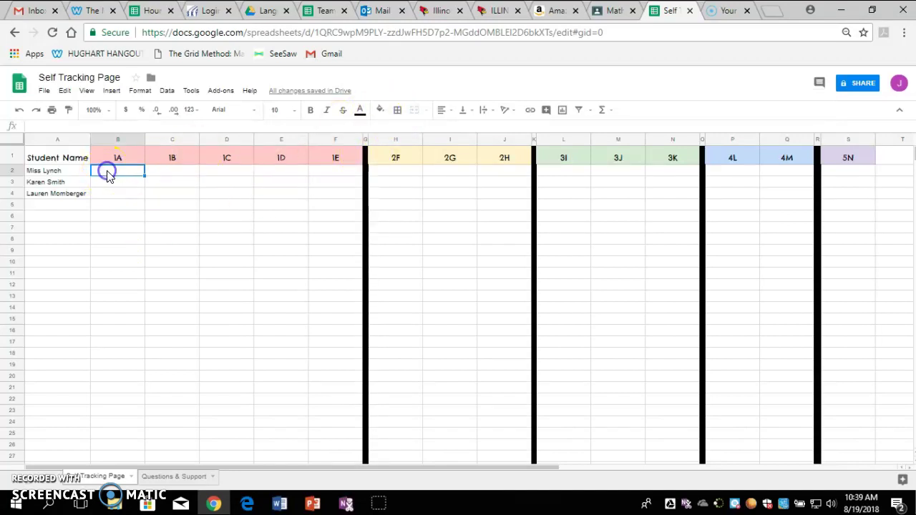
click(382, 111)
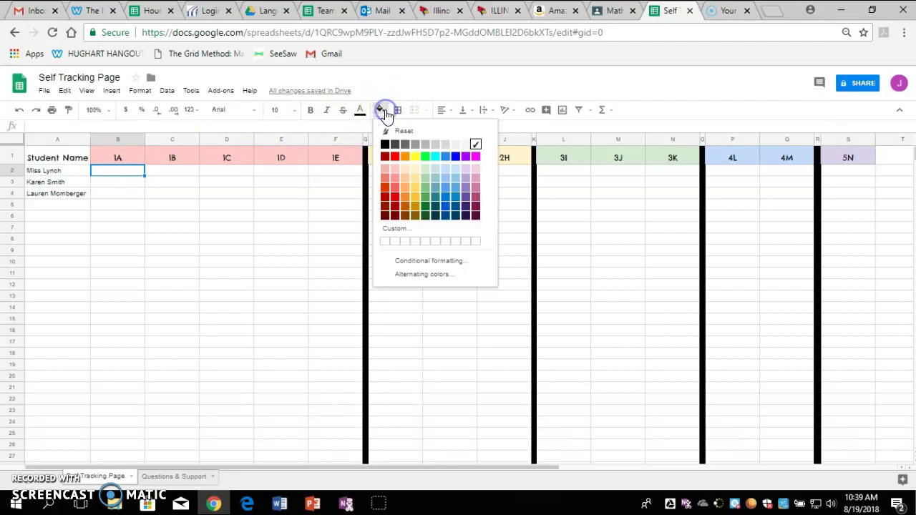
click(425, 158)
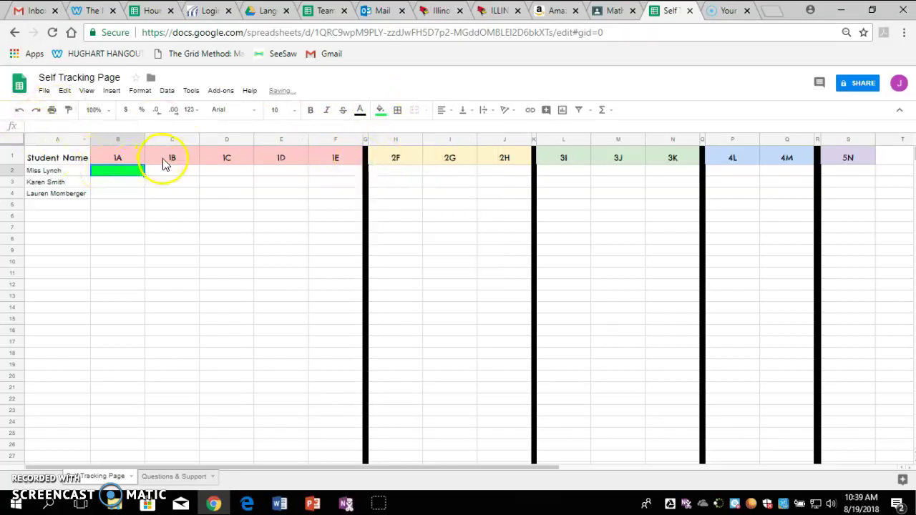
click(117, 168)
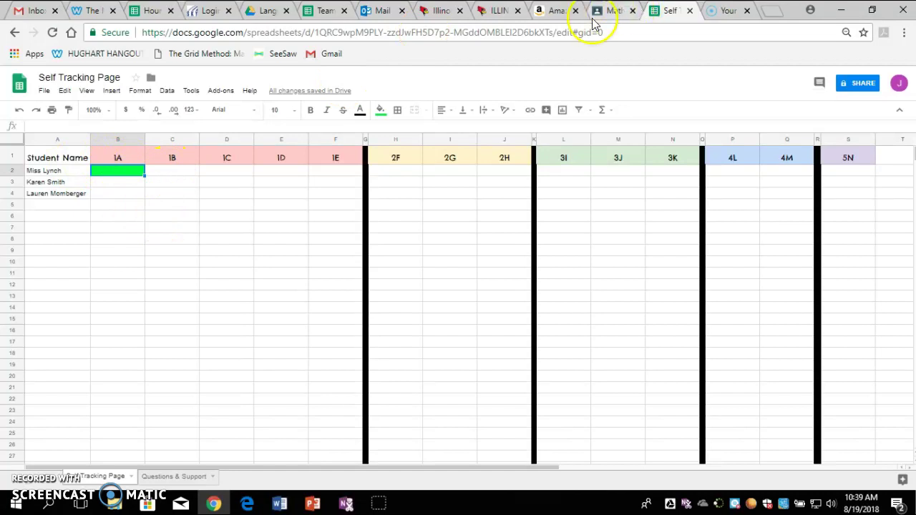
Check the color-coding rules in Google Classroom, and fill cell C2, level 1B for the first listed person, with cyan
click(633, 9)
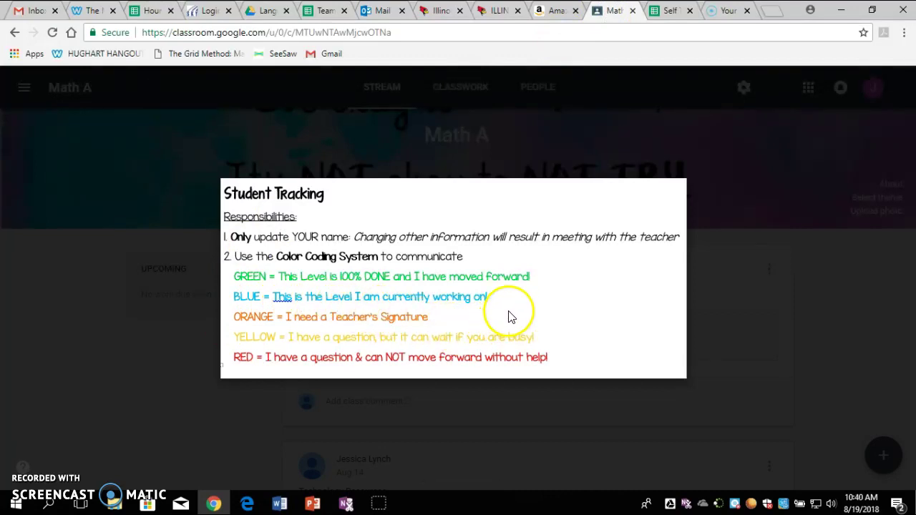
click(670, 10)
click(180, 177)
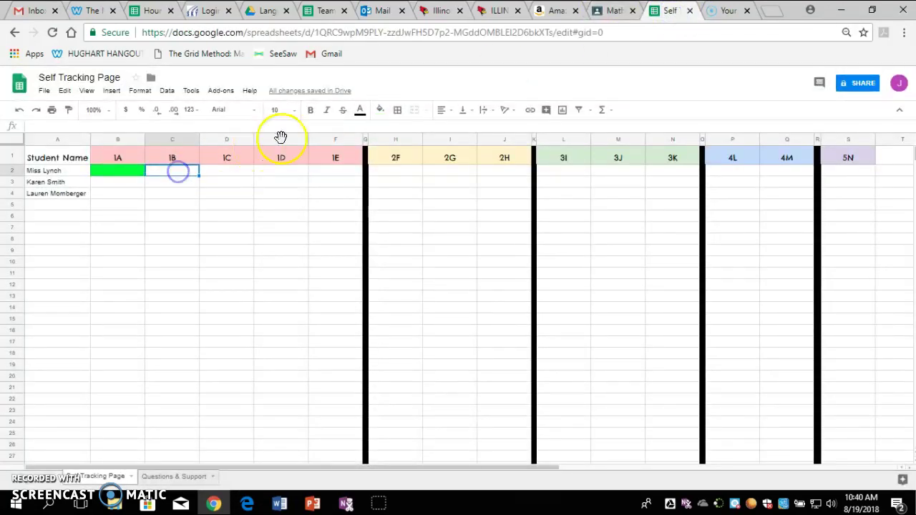
click(381, 111)
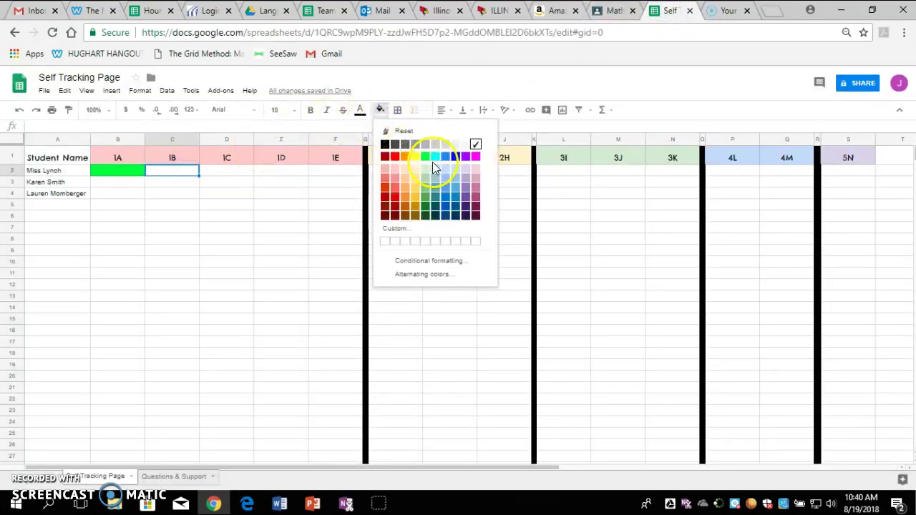
click(434, 166)
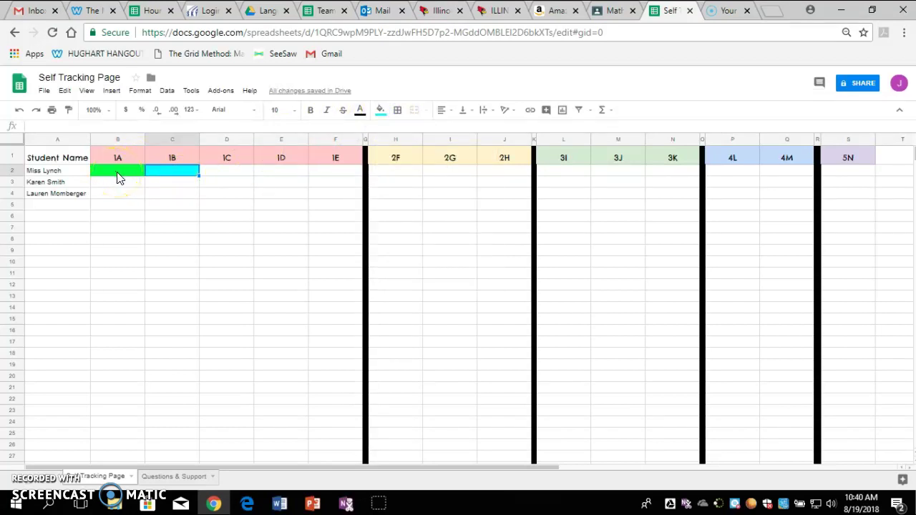
click(174, 174)
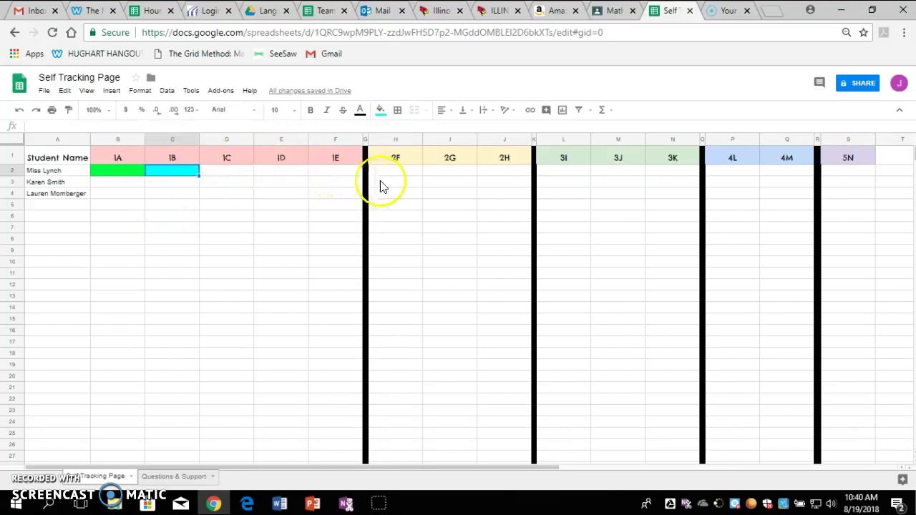
Review the color-coding rules in Google Classroom, and open the Questions & Support sheet of the Self Tracking Page
click(266, 176)
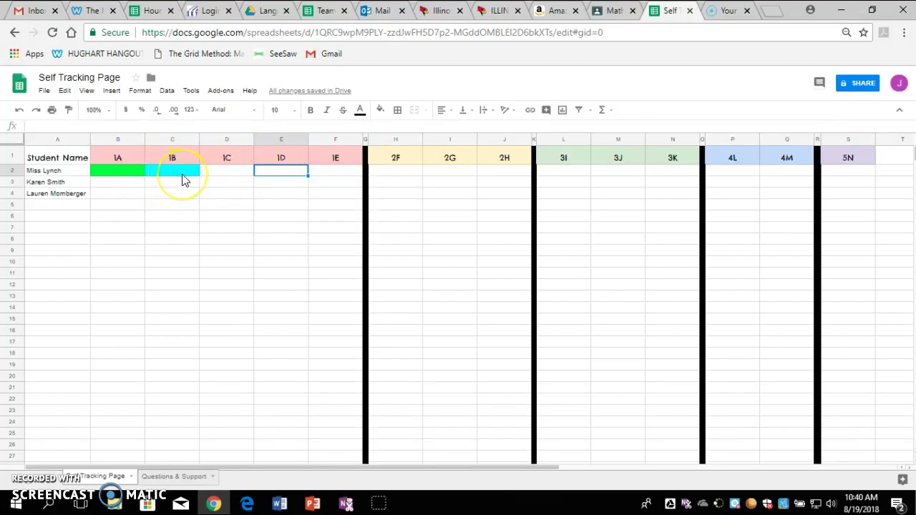
click(614, 10)
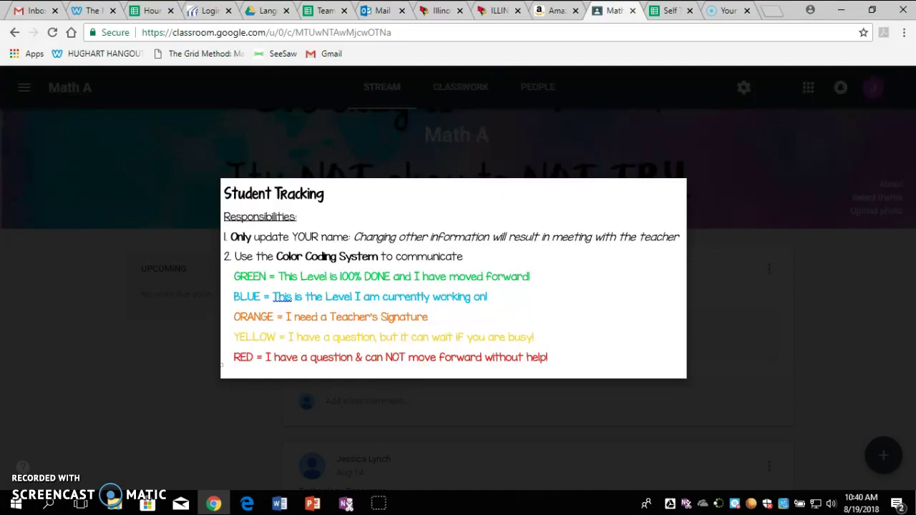
click(661, 10)
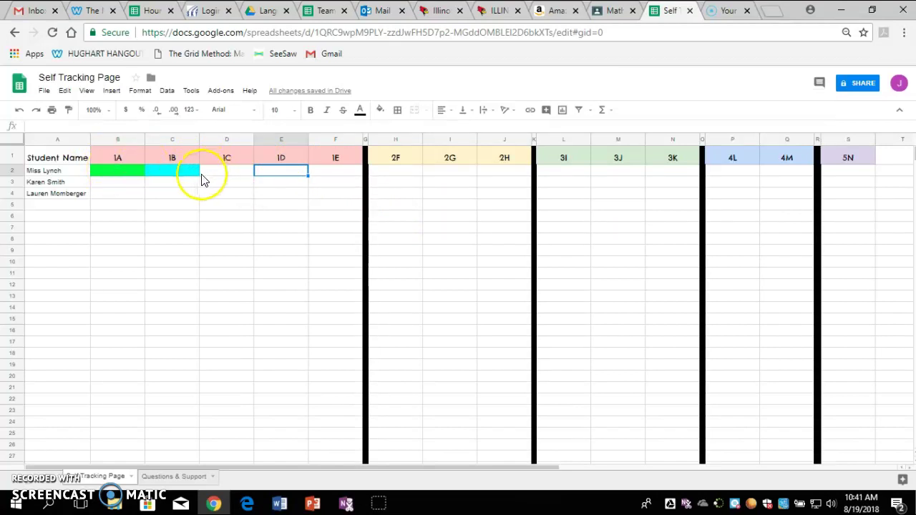
click(170, 478)
click(175, 476)
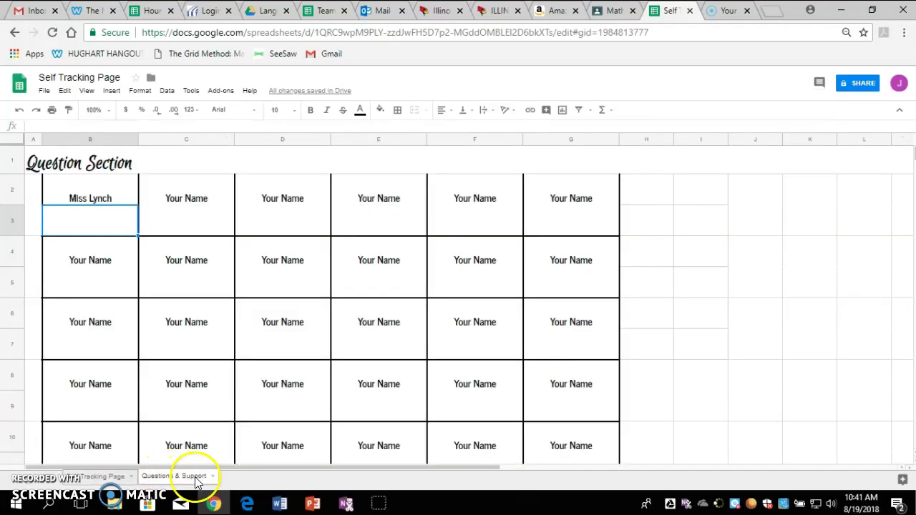
Fill cell B3, below the first name in the Question Section, with orange and enter "Practice Page 2" in it
click(89, 227)
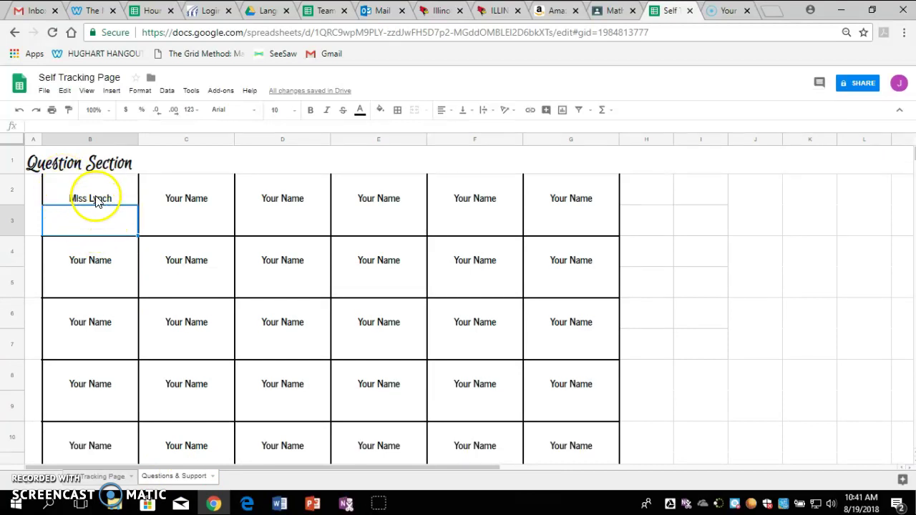
click(73, 199)
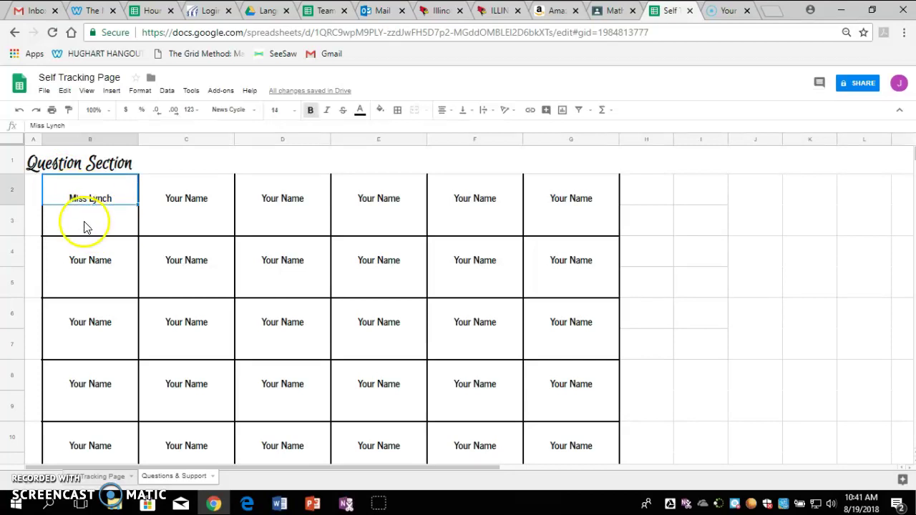
click(91, 219)
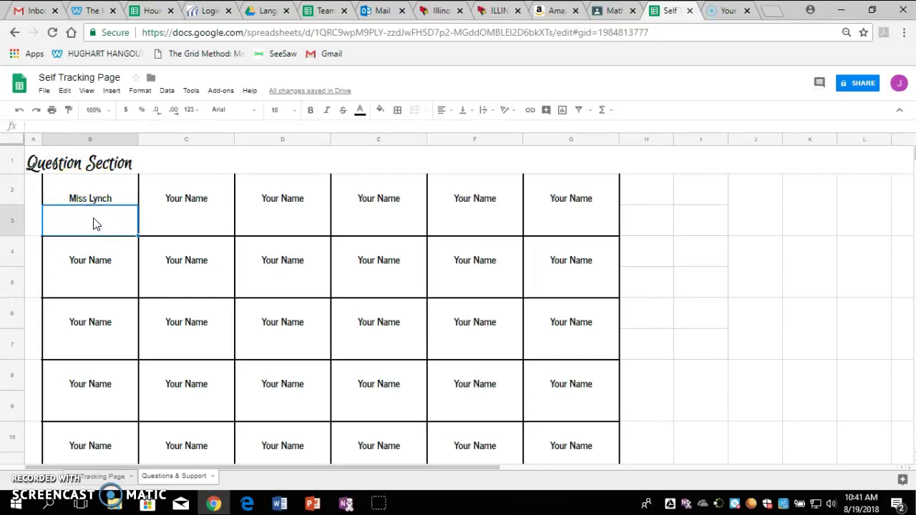
click(380, 109)
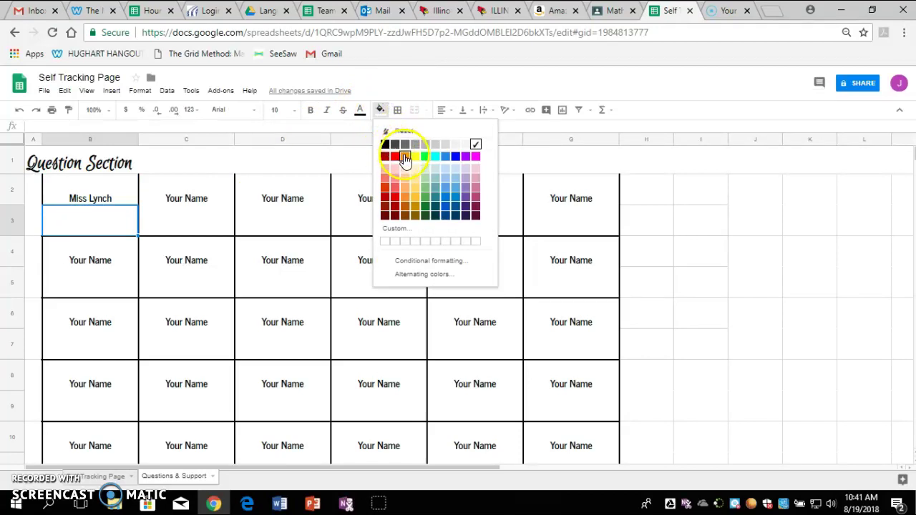
click(405, 157)
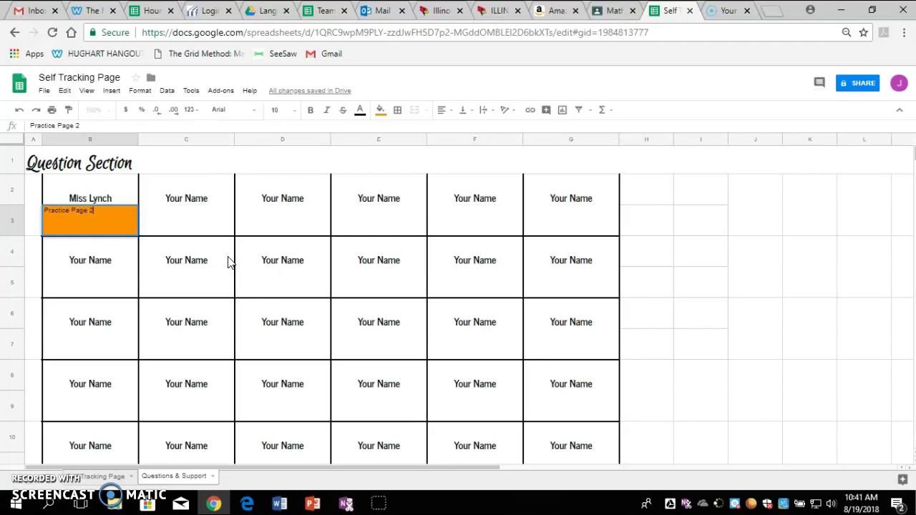
key(Return)
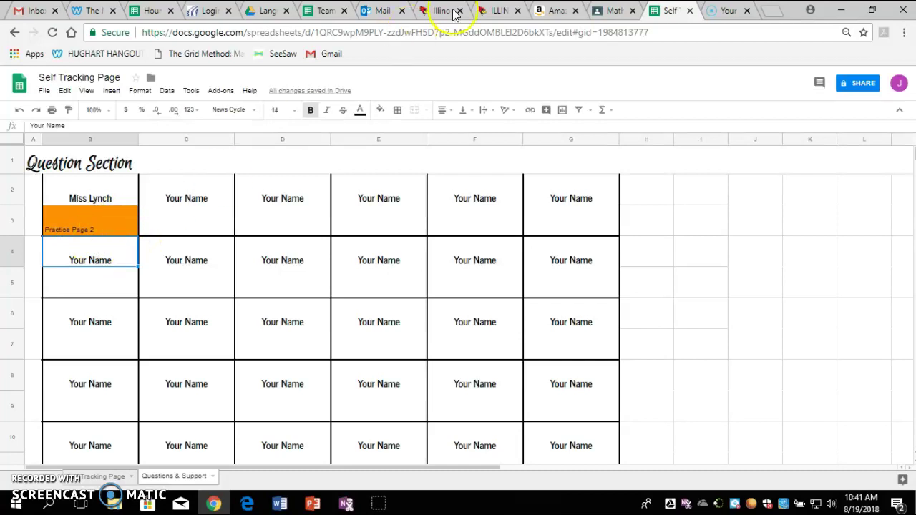
Review the signature and question color rules in Google Classroom alongside the Self Tracking Page and Questions & Support sheets
click(612, 10)
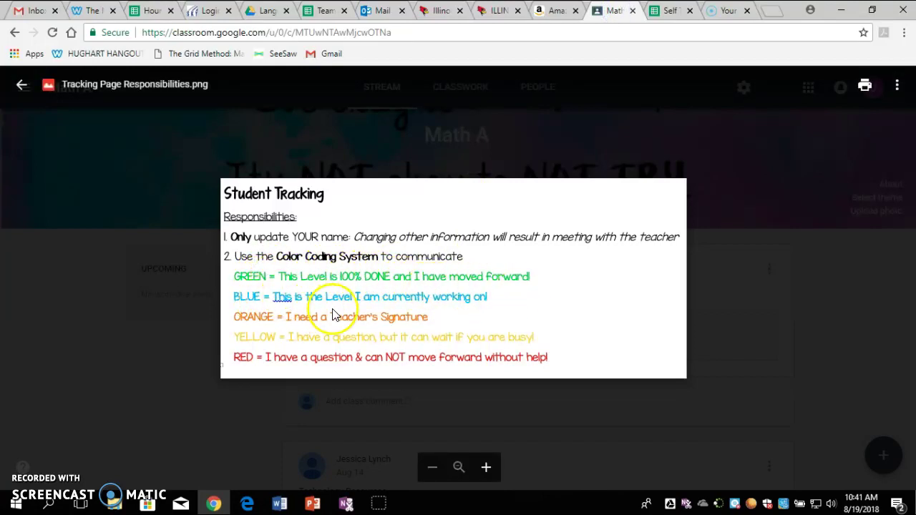
click(666, 11)
click(96, 478)
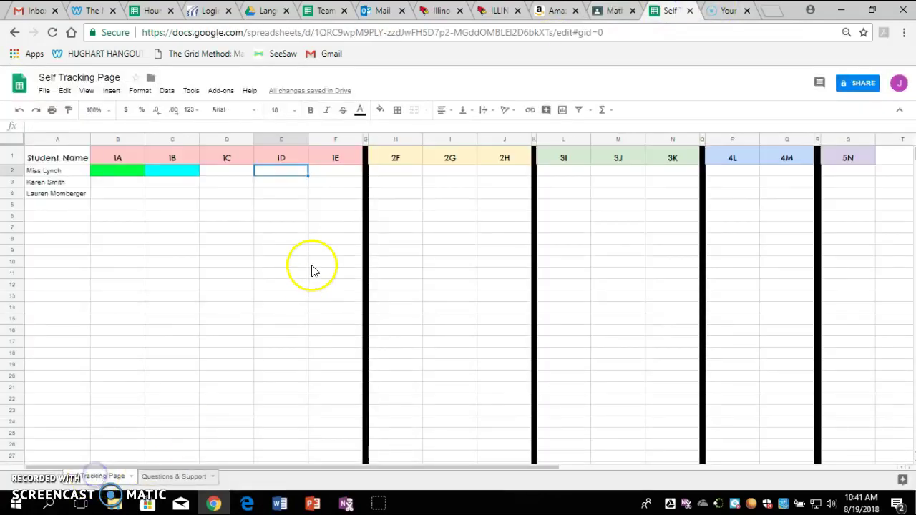
click(174, 476)
click(617, 10)
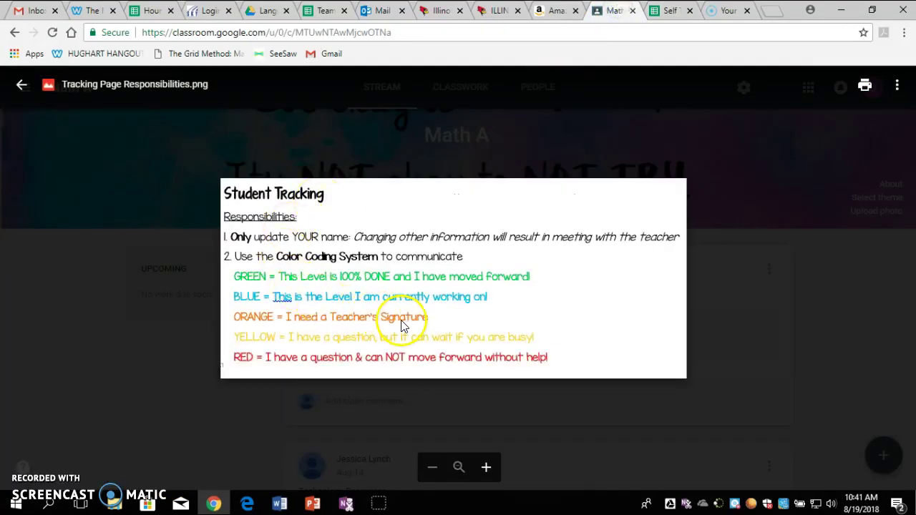
click(658, 10)
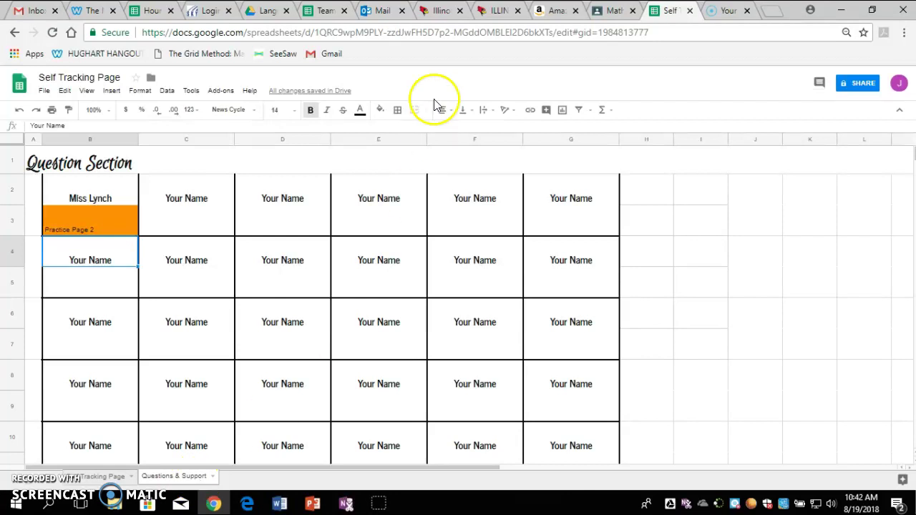
Consult the color-coding rules in Google Classroom, and change the fill of cell B3 in the Question Section to yellow
click(614, 10)
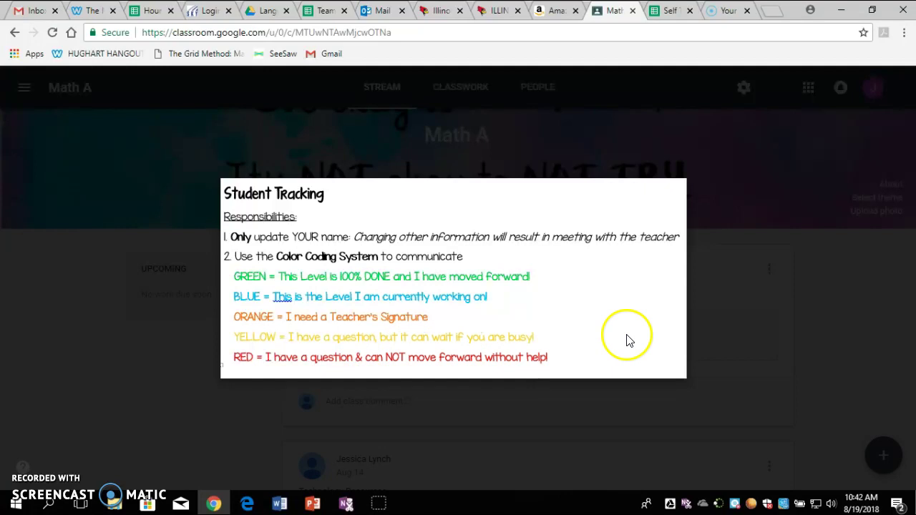
click(666, 13)
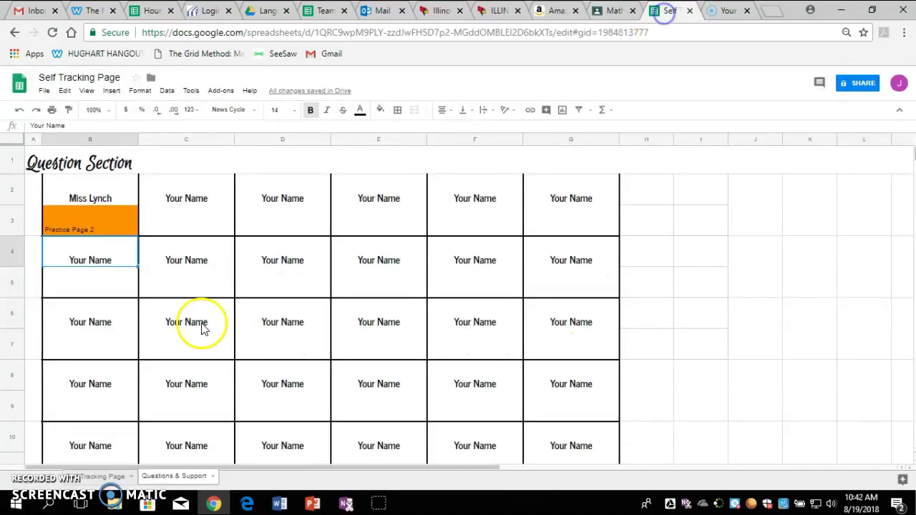
click(124, 230)
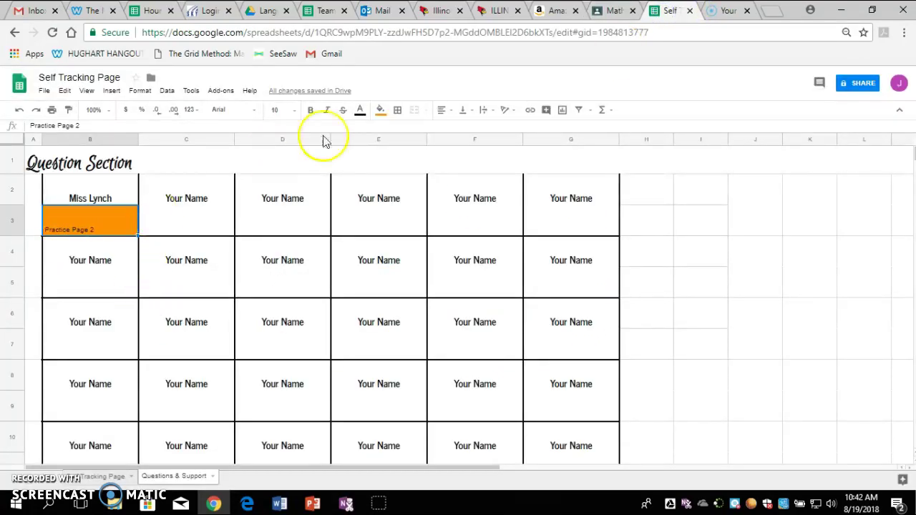
click(381, 111)
click(417, 154)
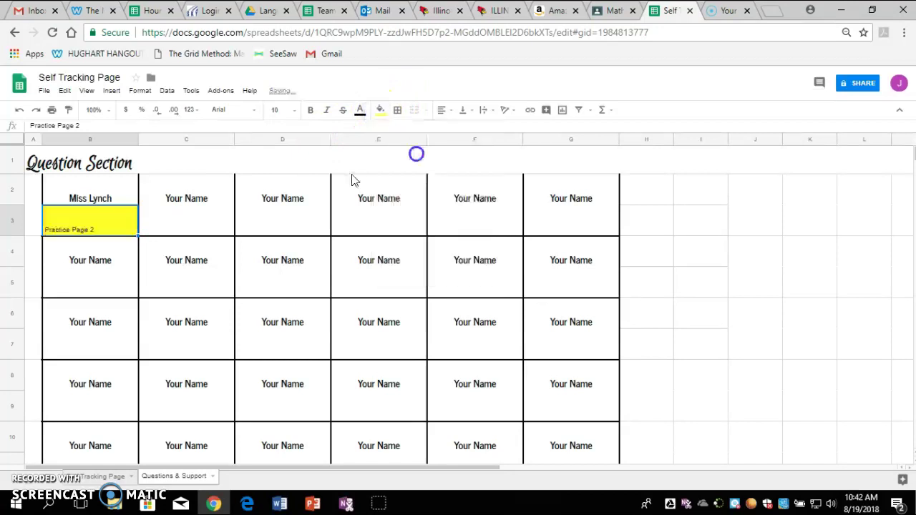
Replace the text in cell B3 of the Question Section with "Need to use bathroom"
double_click(91, 228)
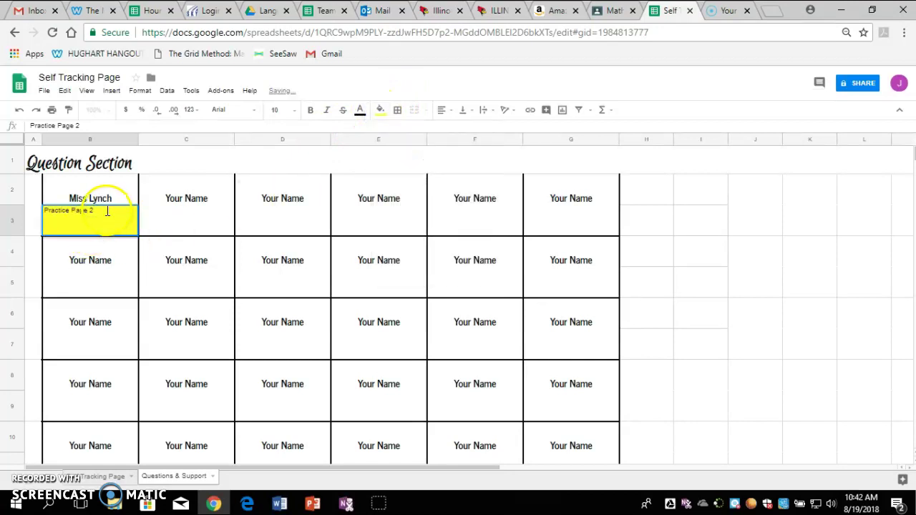
key(BackSpace)
key(BackSpace)
key(BackSpace)
key(BackSpace)
key(BackSpace)
key(BackSpace)
key(BackSpace)
key(BackSpace)
key(BackSpace)
key(BackSpace)
key(BackSpace)
key(BackSpace)
key(BackSpace)
key(BackSpace)
key(BackSpace)
text(Need to use bathroom)
key(Return)
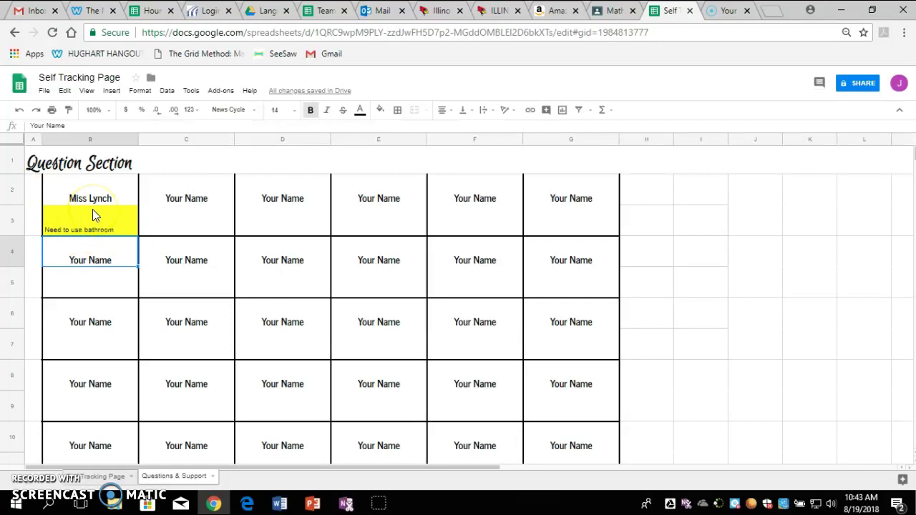
Replace the text in cell B3 of the Question Section with "Need help changing the color of my box"
click(101, 223)
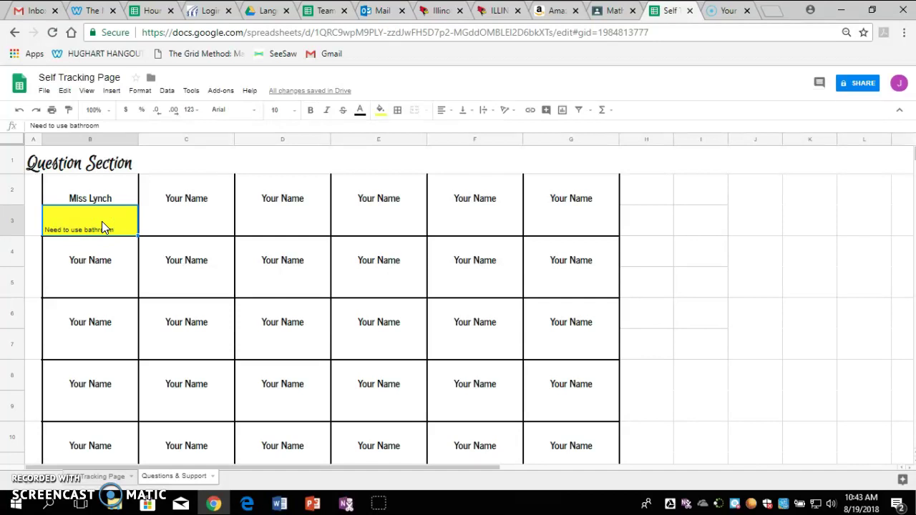
click(99, 234)
double_click(116, 230)
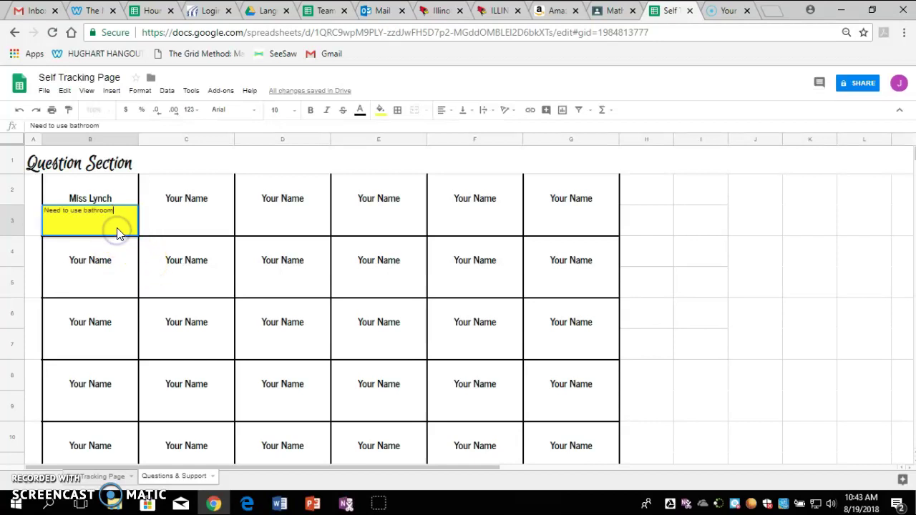
drag(118, 209, 39, 211)
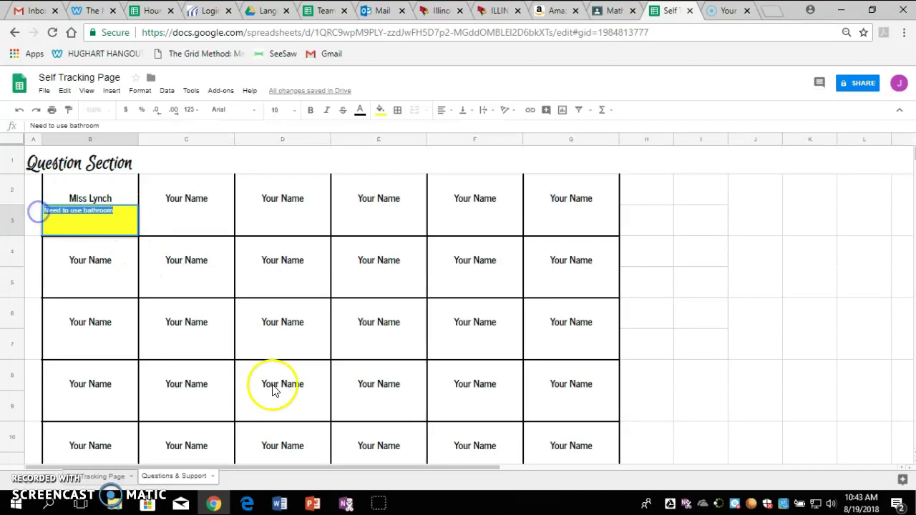
text(Questi)
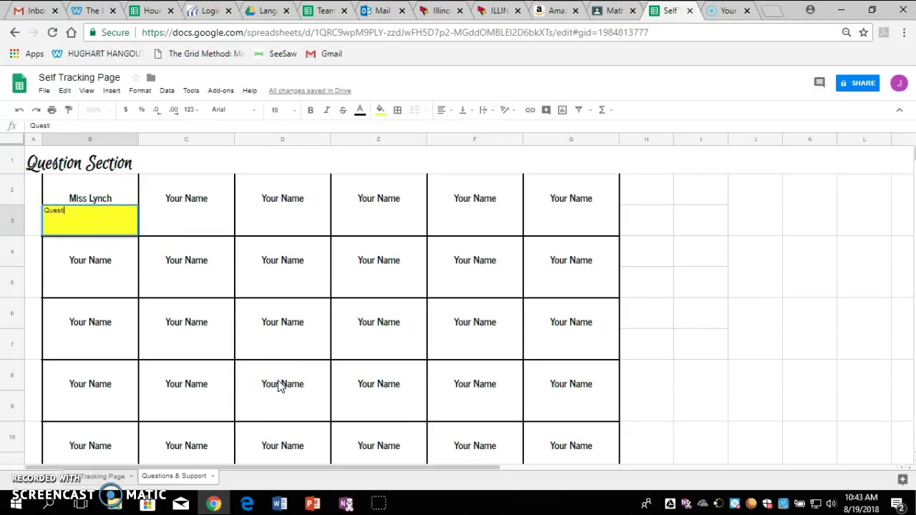
text(on about)
key(BackSpace)
key(BackSpace)
key(BackSpace)
key(BackSpace)
key(BackSpace)
key(BackSpace)
key(BackSpace)
key(BackSpace)
key(BackSpace)
key(BackSpace)
key(BackSpace)
key(BackSpace)
key(BackSpace)
key(BackSpace)
text(Need help changing the color)
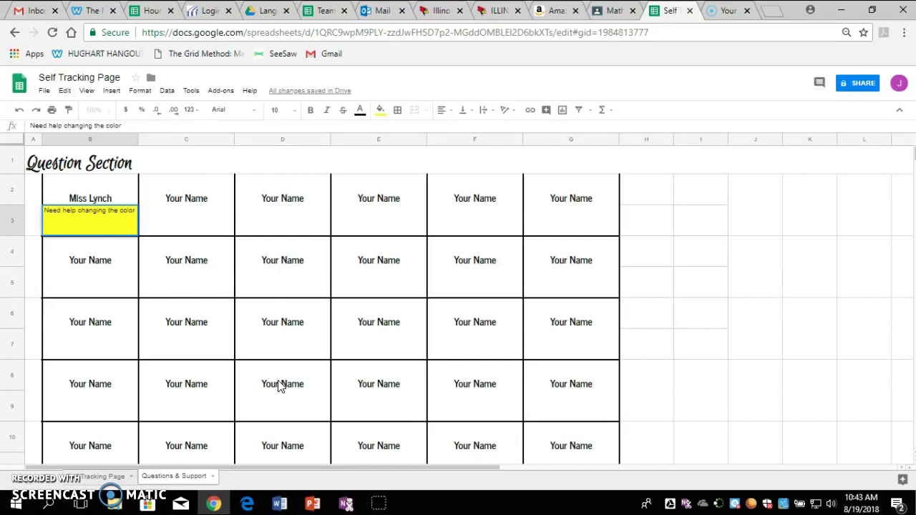
text( of my bos)
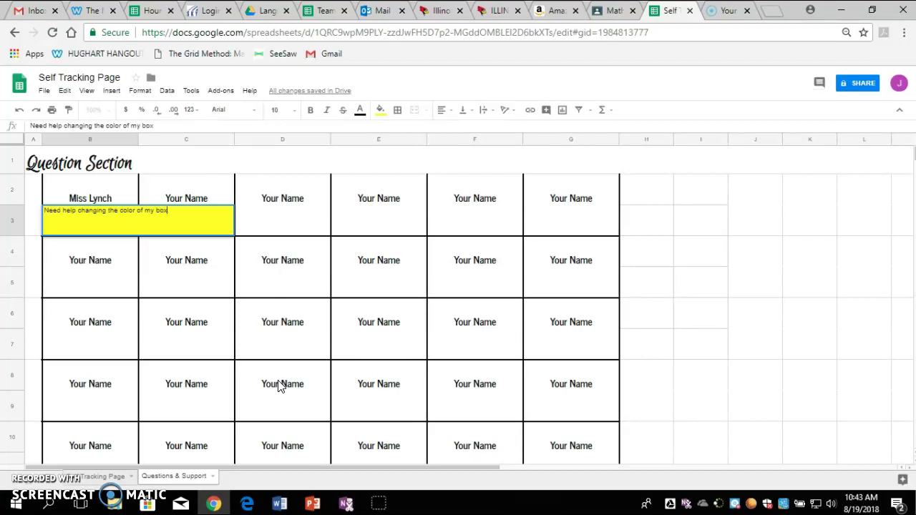
key(Return)
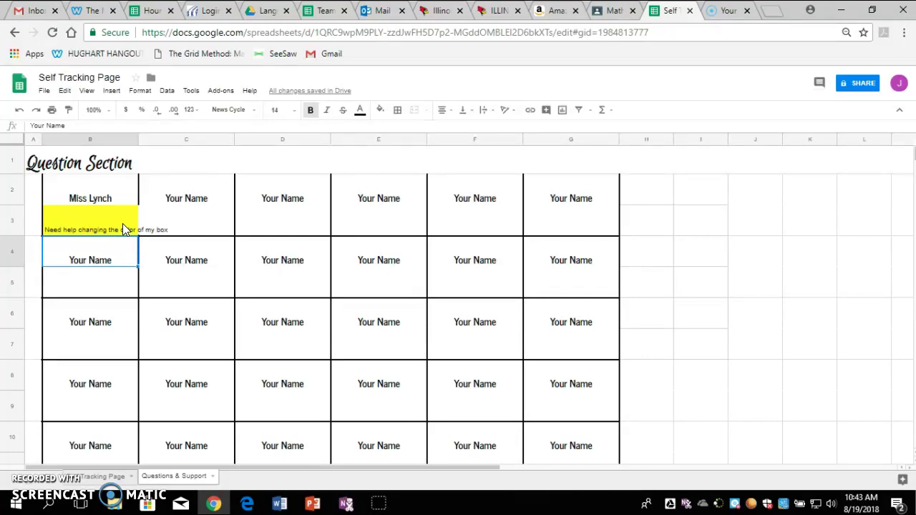
Consult the red question rule in Google Classroom, and change the fill of cell B3 in the Question Section to red
click(104, 224)
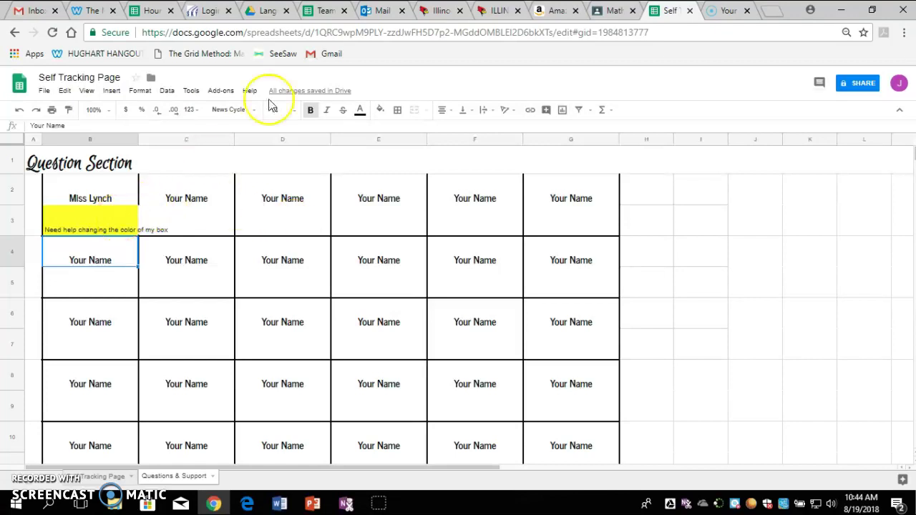
click(613, 11)
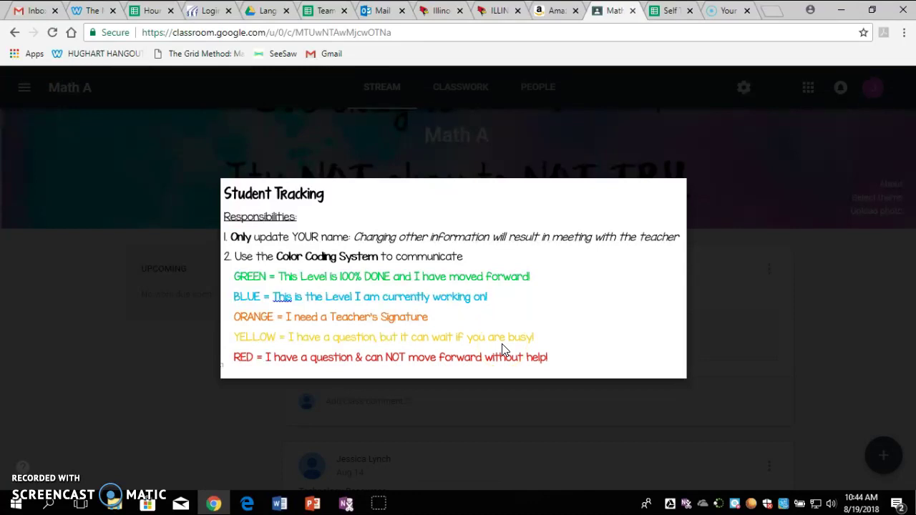
click(258, 369)
click(307, 366)
click(666, 9)
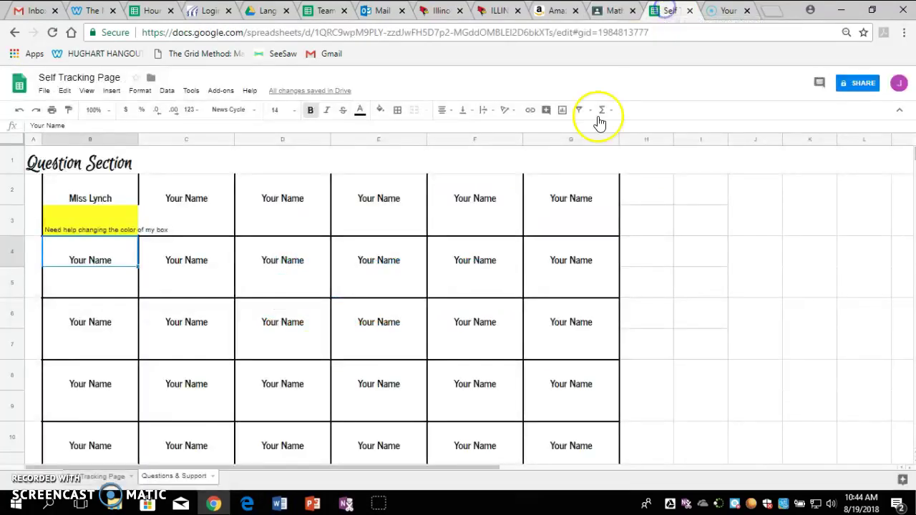
click(108, 217)
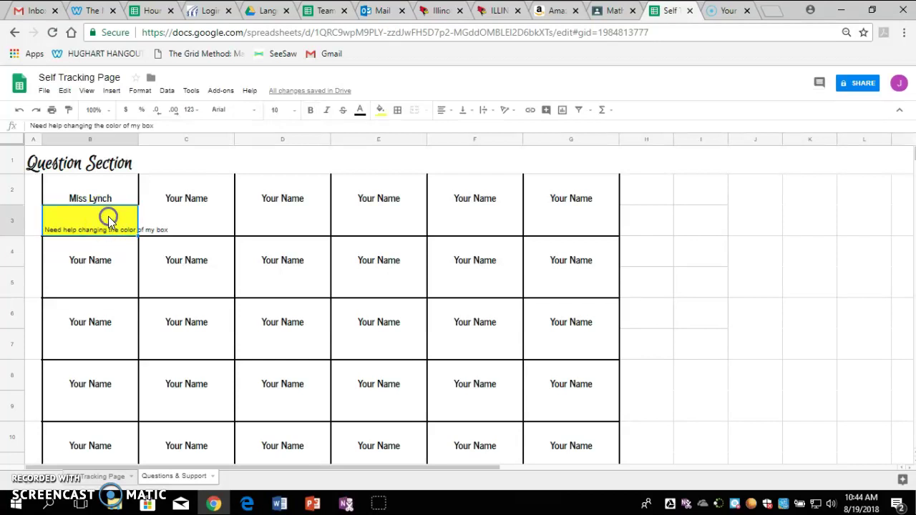
click(379, 110)
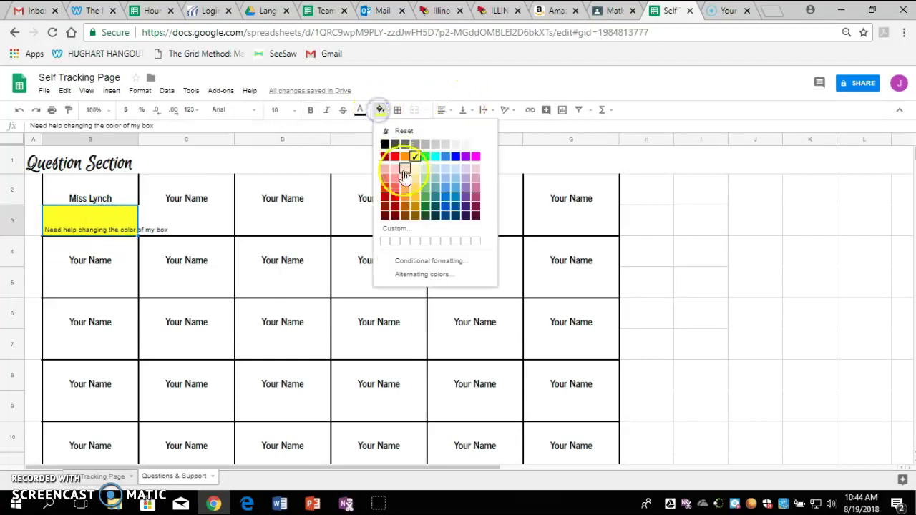
click(394, 157)
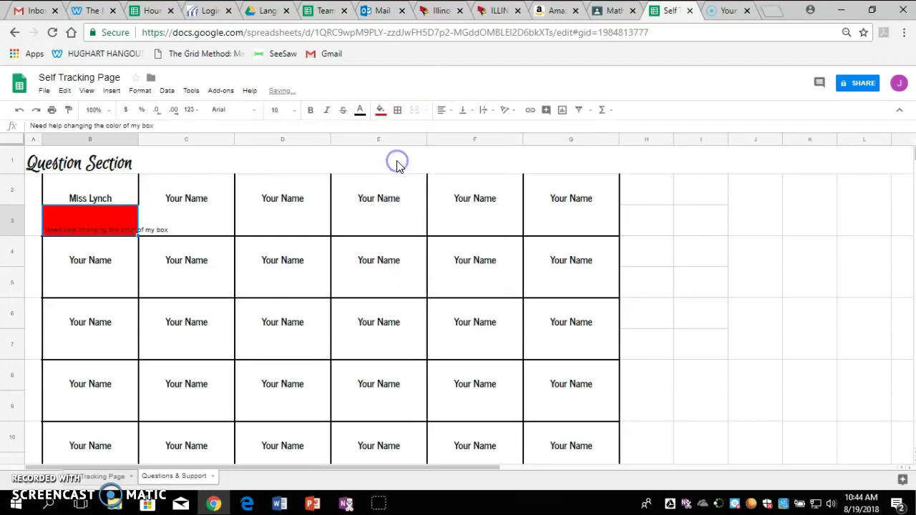
Replace the text in the red cell B3 with "The link to 2F isn't working"
double_click(92, 221)
key(ctrl+a)
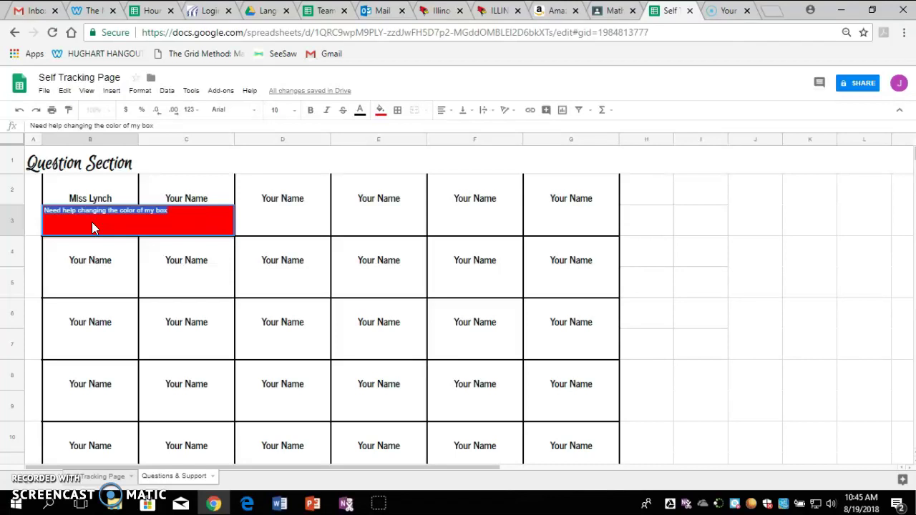
key(BackSpace)
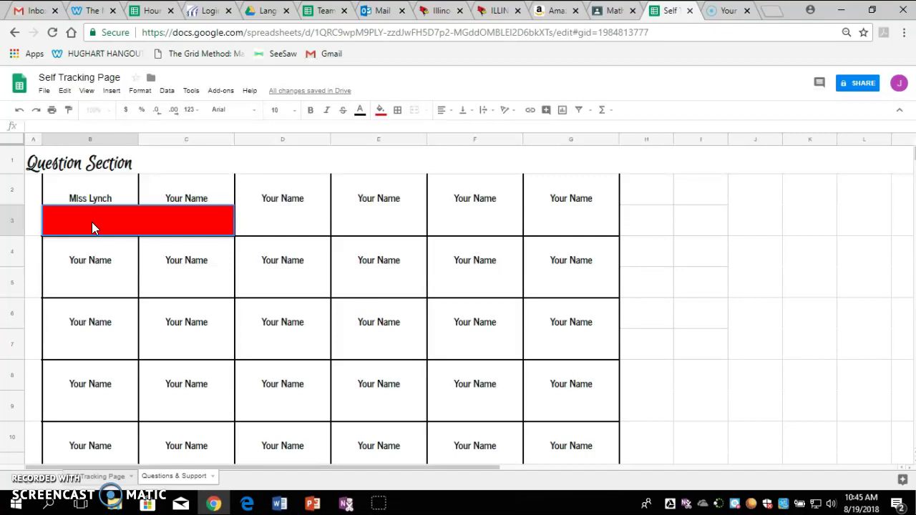
text(link to)
text(2F isn't working)
key(Return)
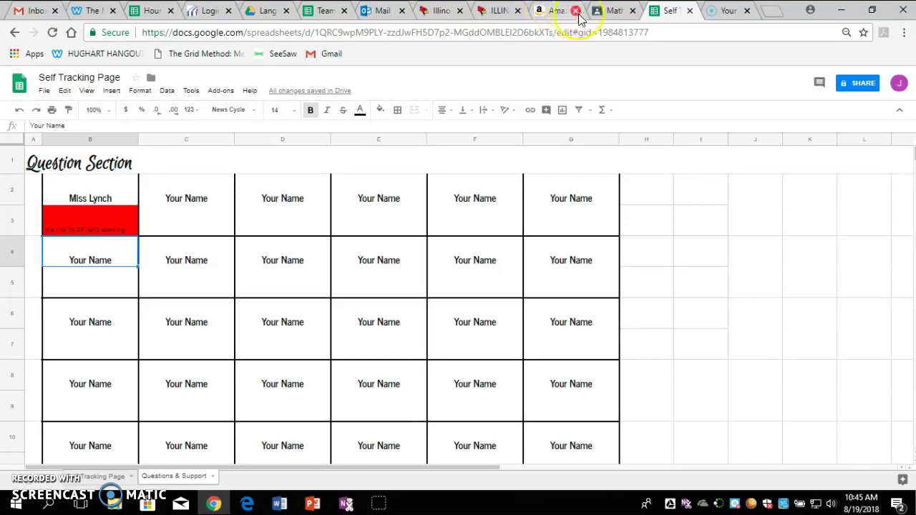
Compare the color-coding rules in Google Classroom with the level columns on the Self Tracking Page and the Questions & Support sheet
click(610, 10)
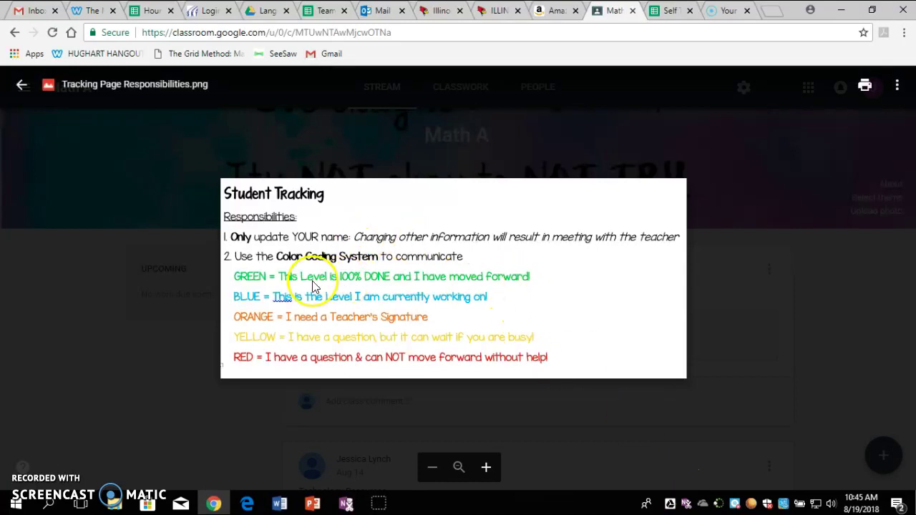
click(662, 12)
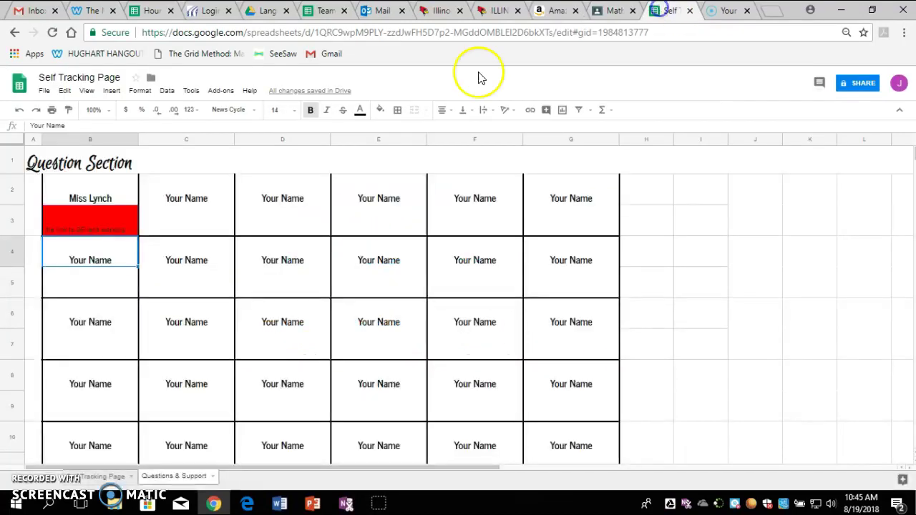
click(106, 476)
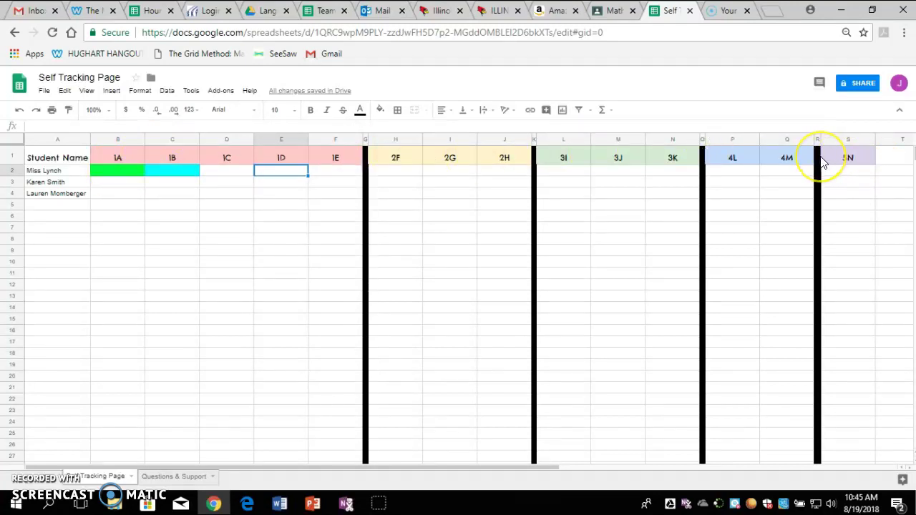
click(614, 10)
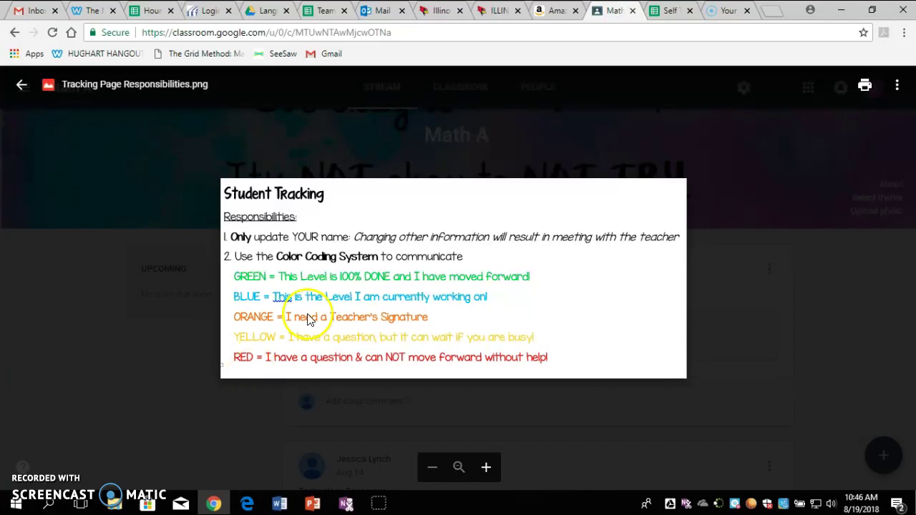
click(664, 10)
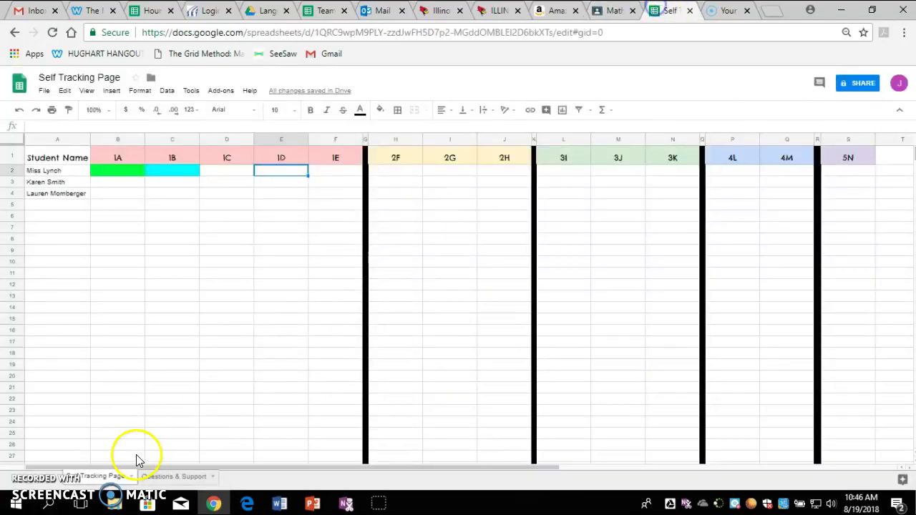
click(162, 476)
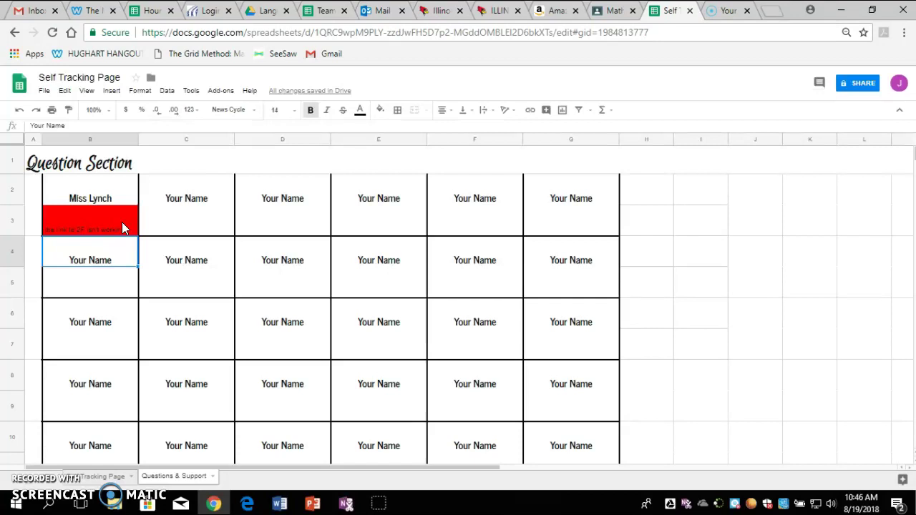
Switch to Google Classroom, close the rules image, and reopen Tracking Page Responsibilities.png from the Math A stream
click(614, 10)
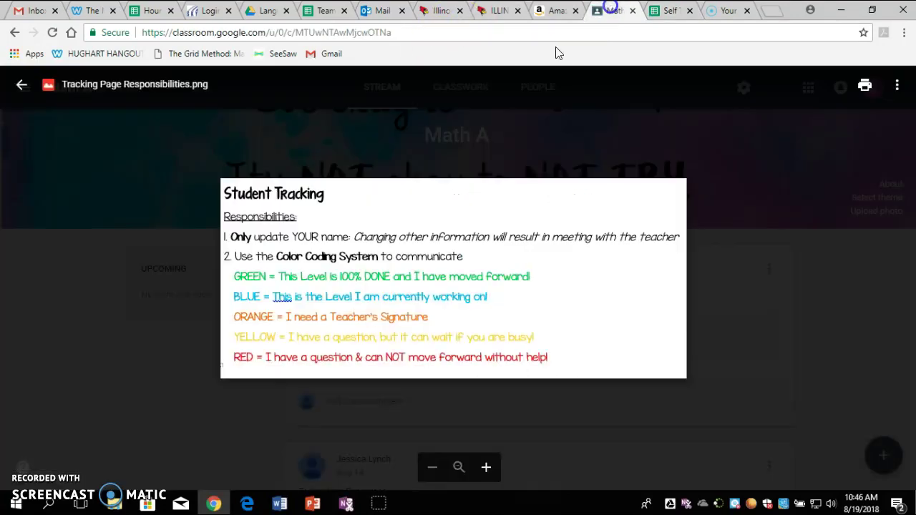
click(21, 86)
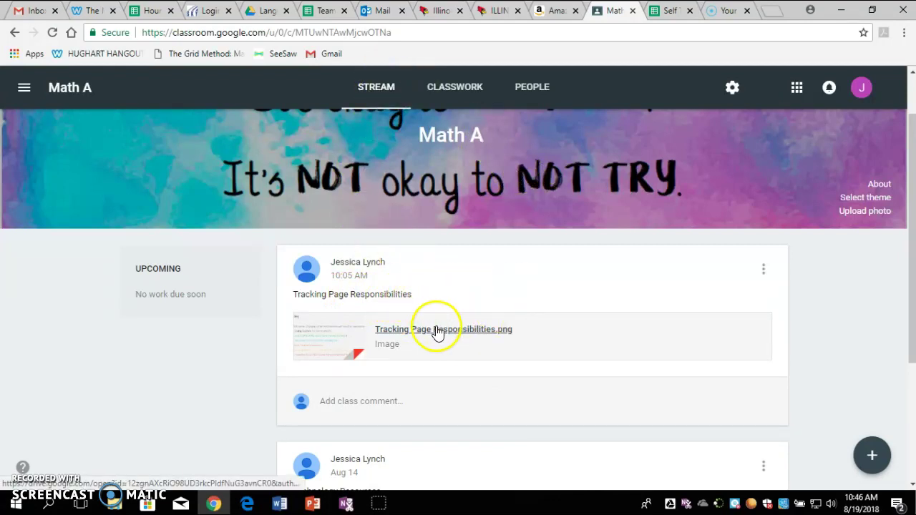
scroll(435, 327, up, 1)
click(436, 394)
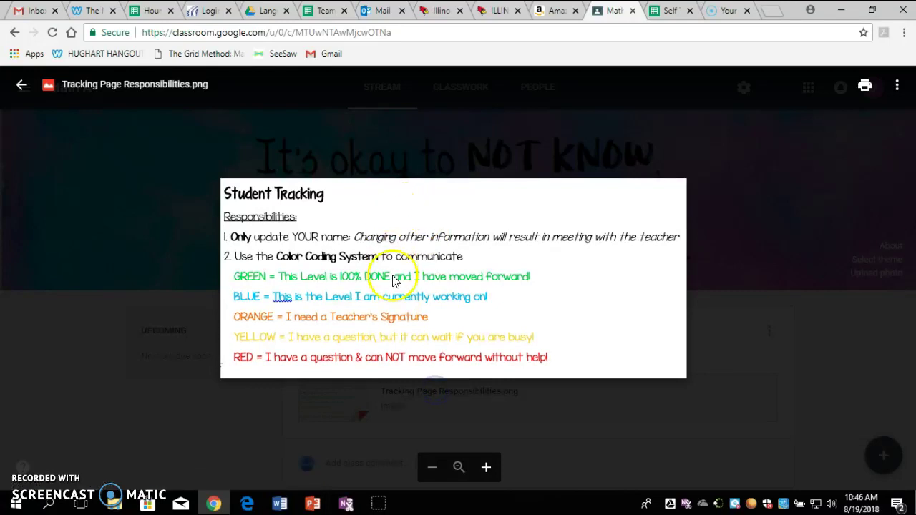